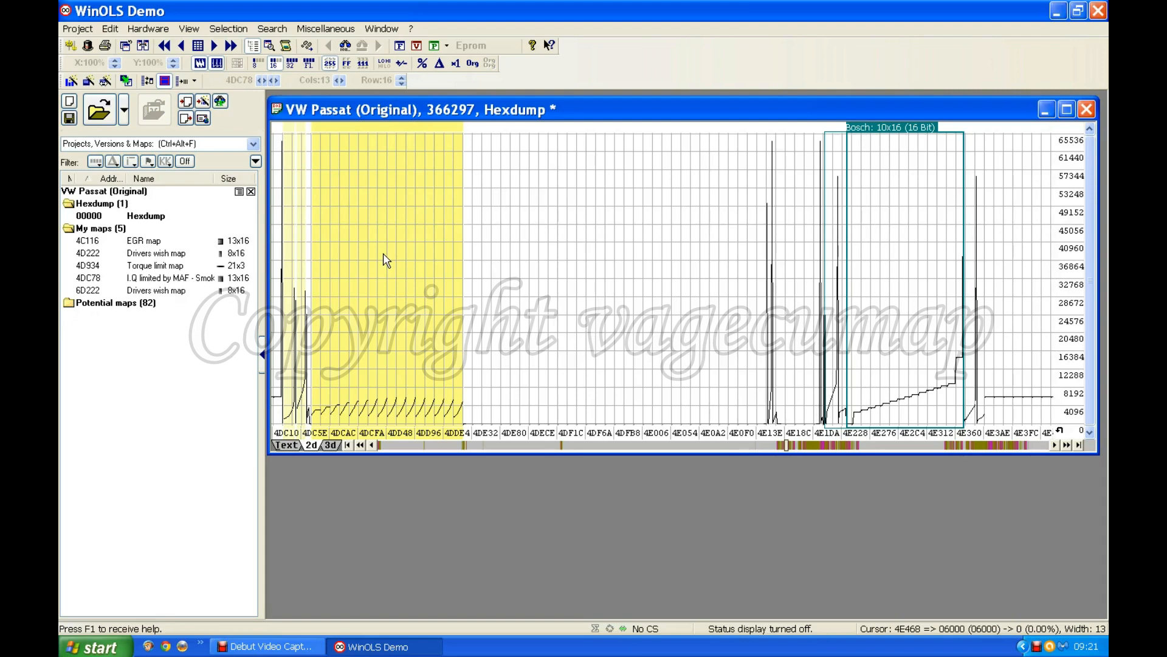
# Step: Search the hexdump's 2D graph beyond the smoke map for a 10x16 potential map
pyautogui.click(910, 446)
pyautogui.click(910, 447)
pyautogui.click(910, 446)
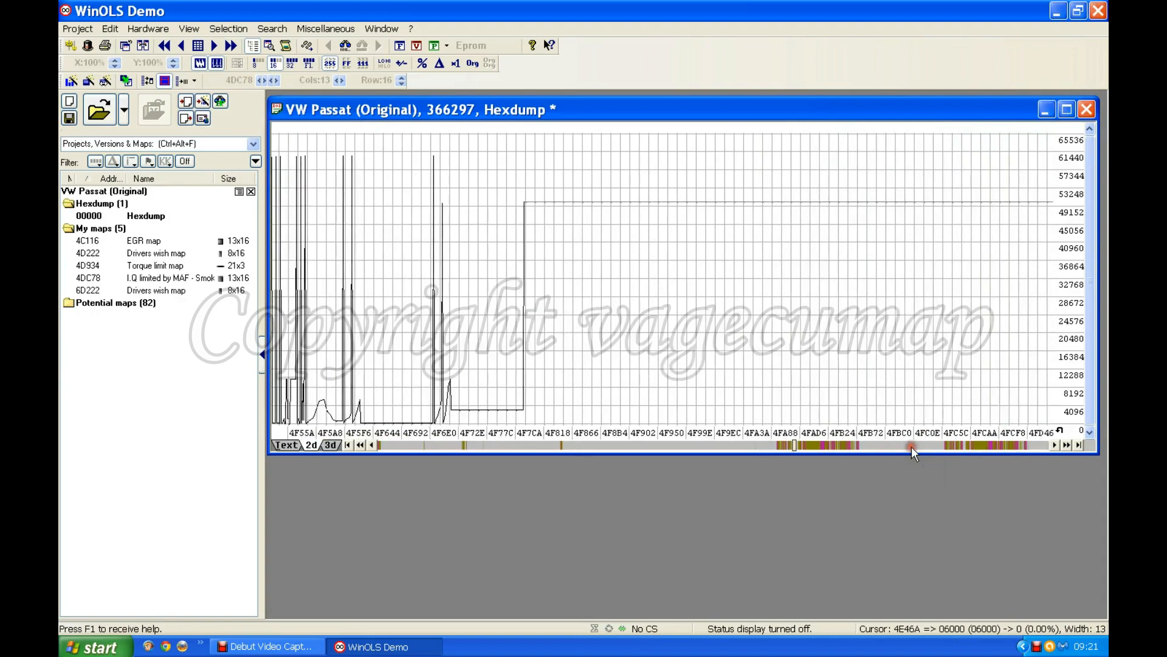
pyautogui.click(911, 446)
pyautogui.click(910, 447)
pyautogui.click(911, 446)
pyautogui.click(911, 446)
pyautogui.click(910, 446)
pyautogui.click(911, 446)
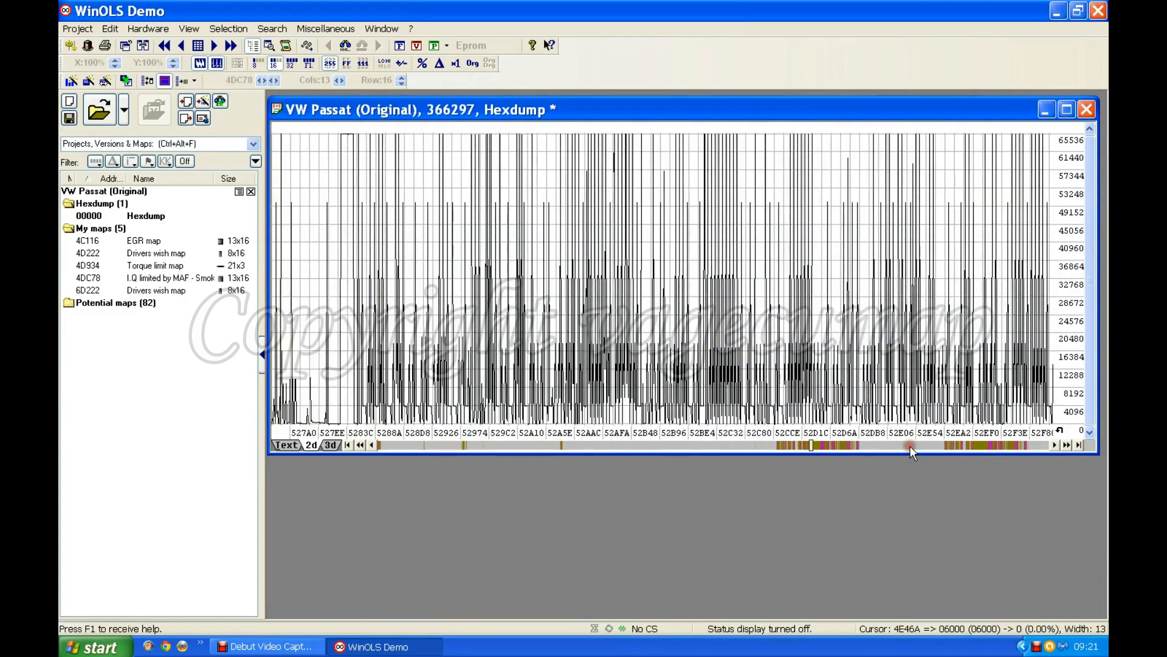
pyautogui.click(910, 446)
pyautogui.click(911, 446)
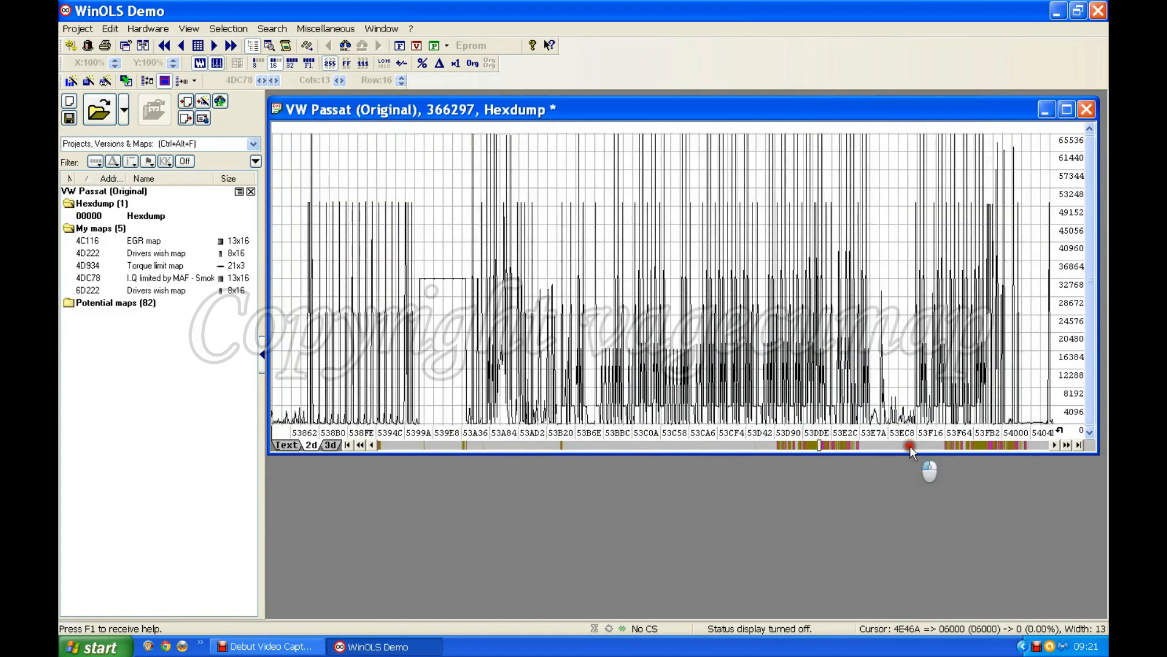
pyautogui.click(910, 446)
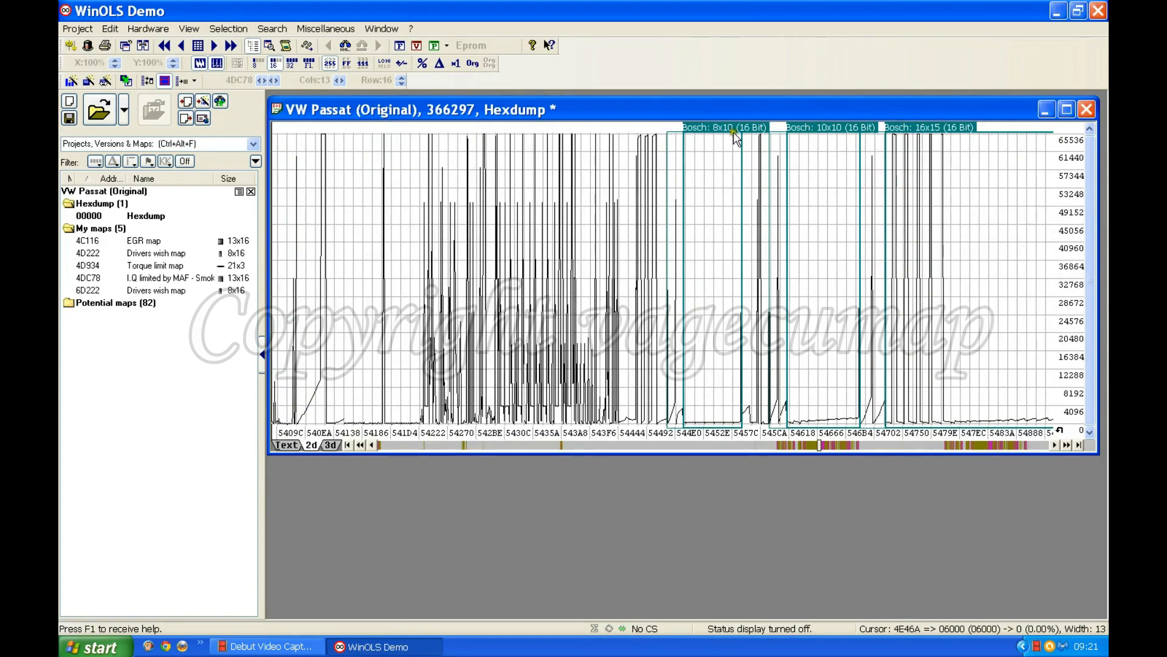
pyautogui.click(905, 446)
pyautogui.click(904, 446)
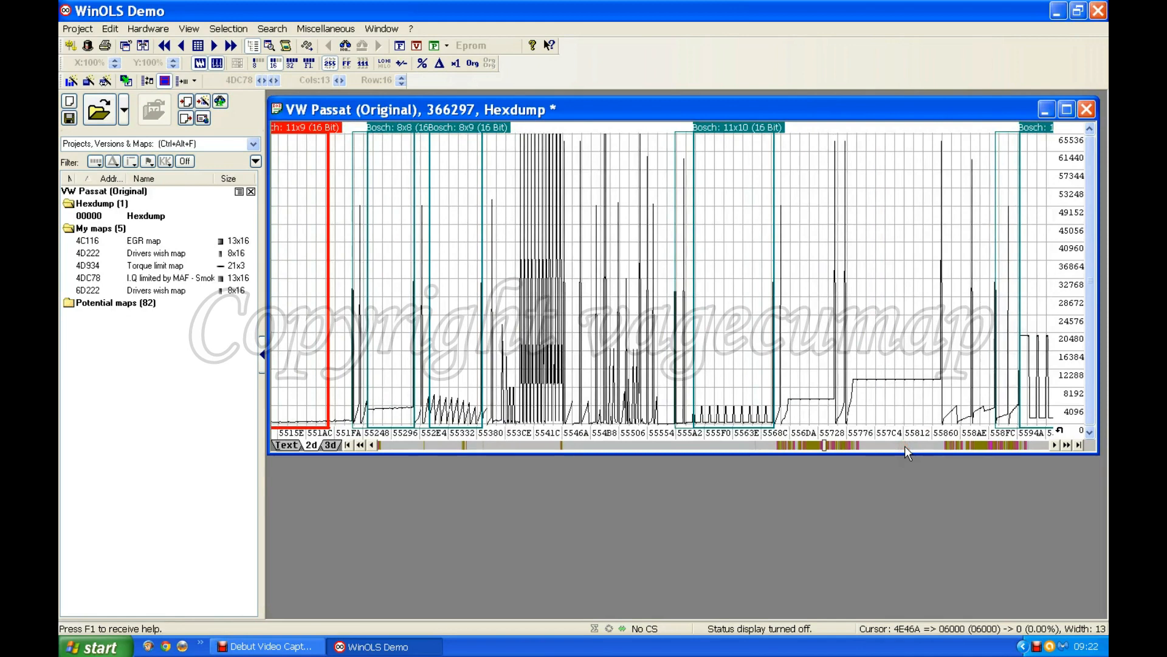
pyautogui.click(904, 446)
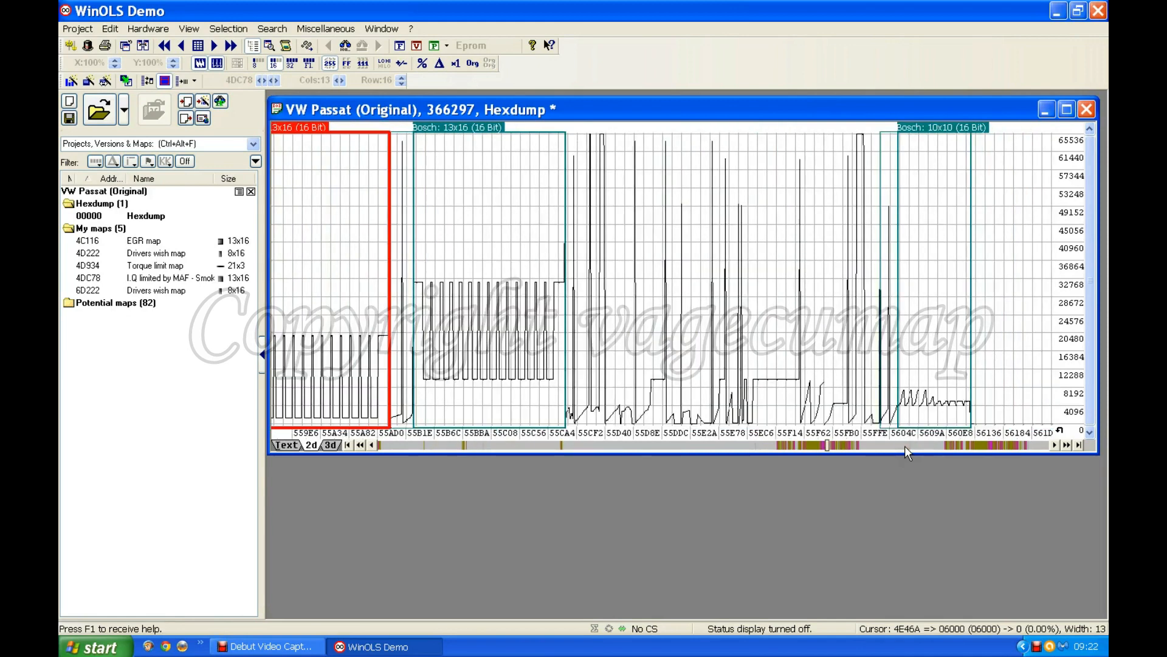
pyautogui.click(904, 446)
pyautogui.click(904, 446)
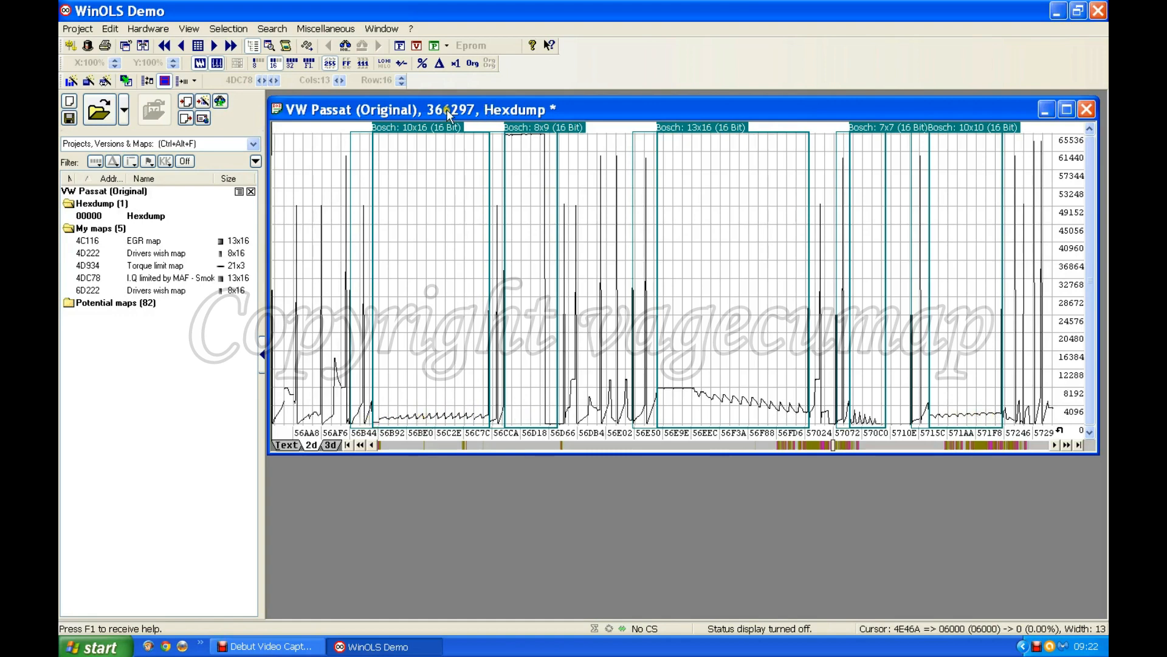
# Step: Open the Bosch 10x16 (16 Bit) potential map at 56B7E and place its window clear for checking the values
pyautogui.click(429, 125)
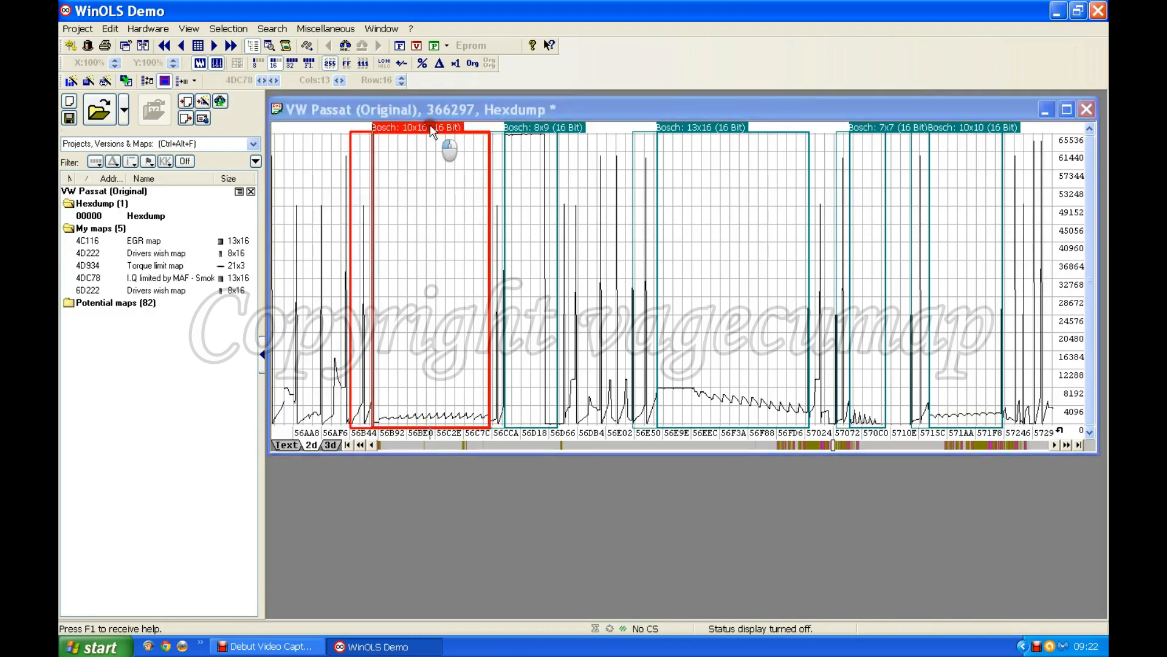
pyautogui.doubleClick(429, 125)
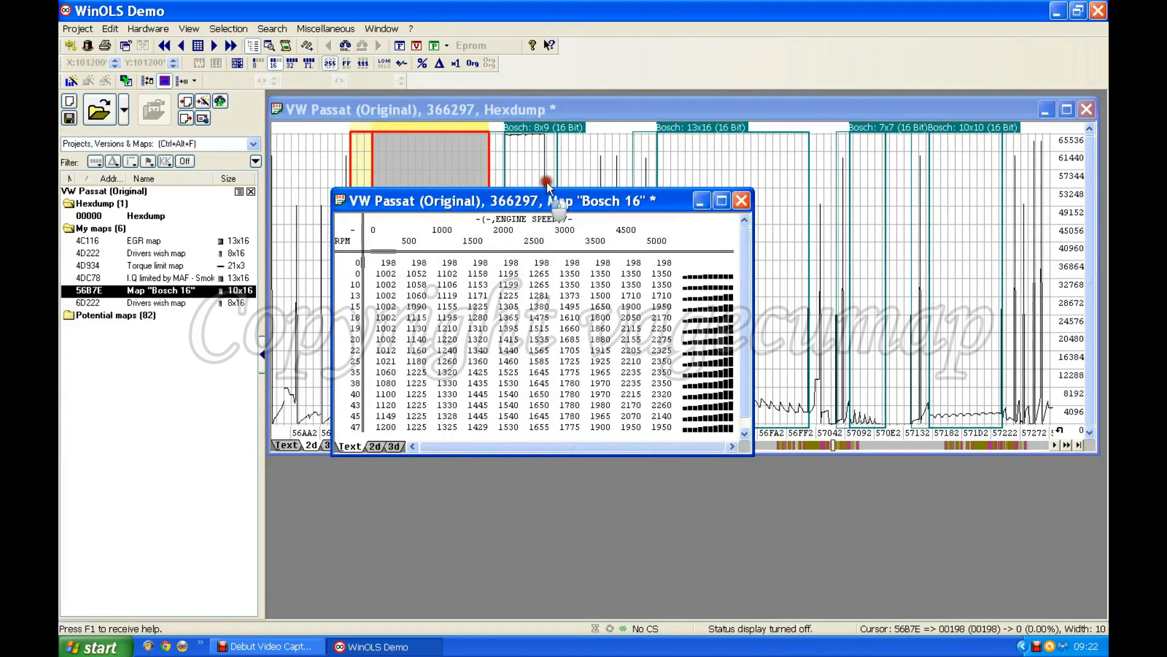
pyautogui.moveTo(540, 189); pyautogui.dragTo(593, 151)
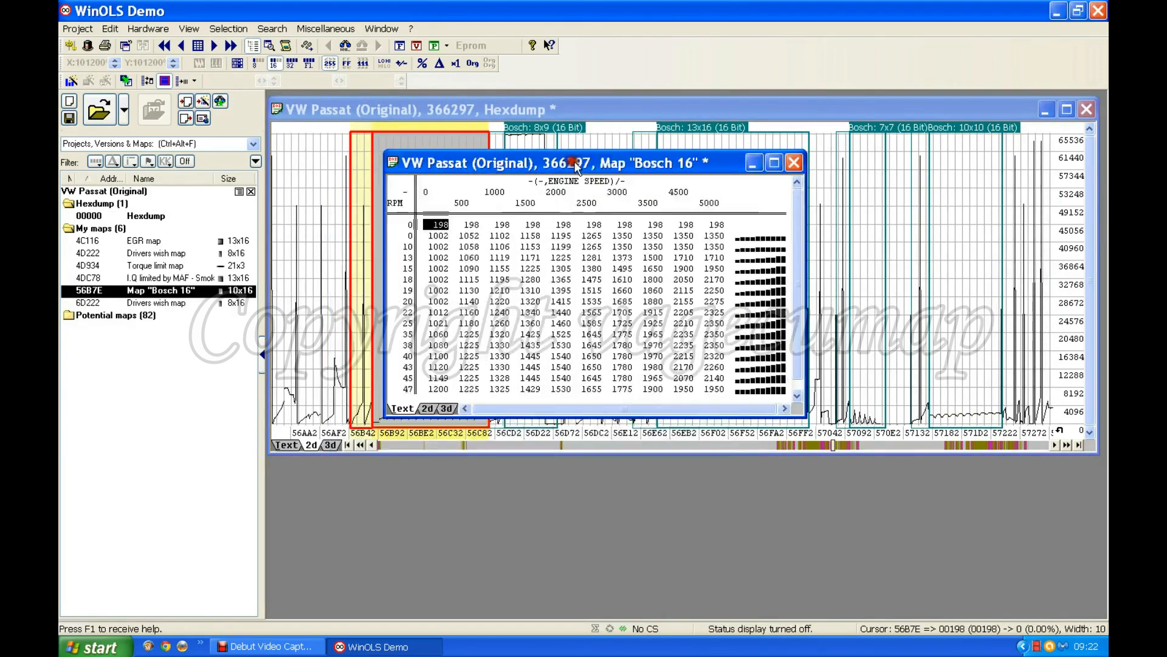
pyautogui.click(477, 246)
pyautogui.click(568, 247)
pyautogui.click(558, 281)
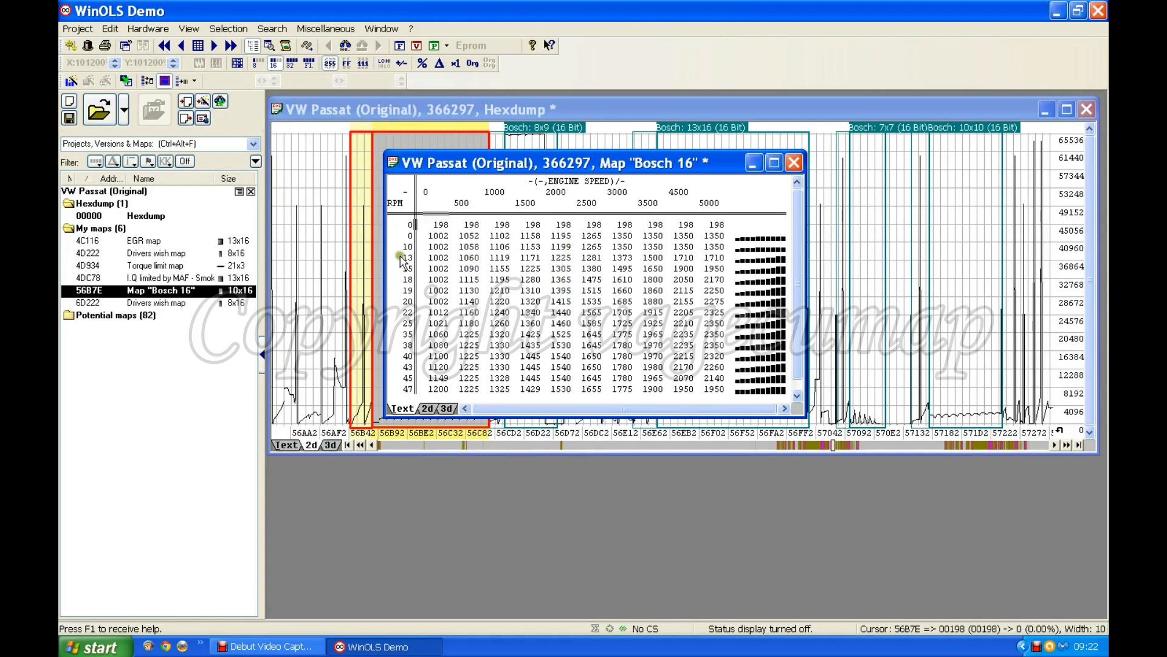
# Step: Set the Y-axis (ENGINE SPEED) factor of the 10x16 map to 1
pyautogui.doubleClick(404, 335)
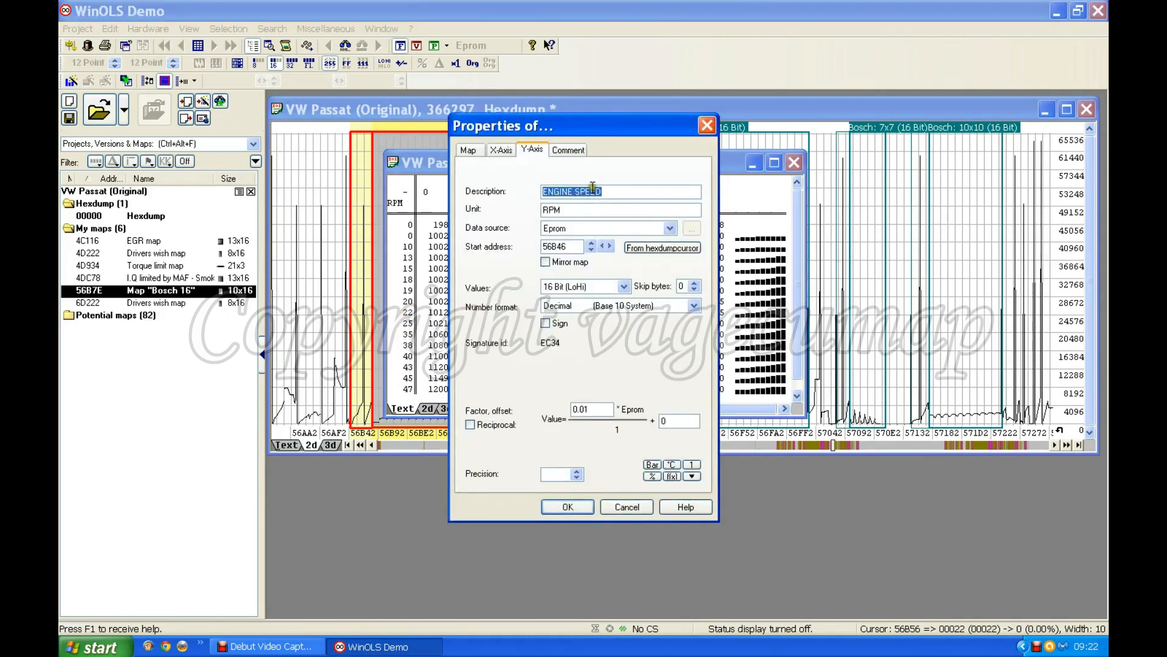
pyautogui.click(617, 363)
pyautogui.click(579, 405)
pyautogui.doubleClick(599, 408)
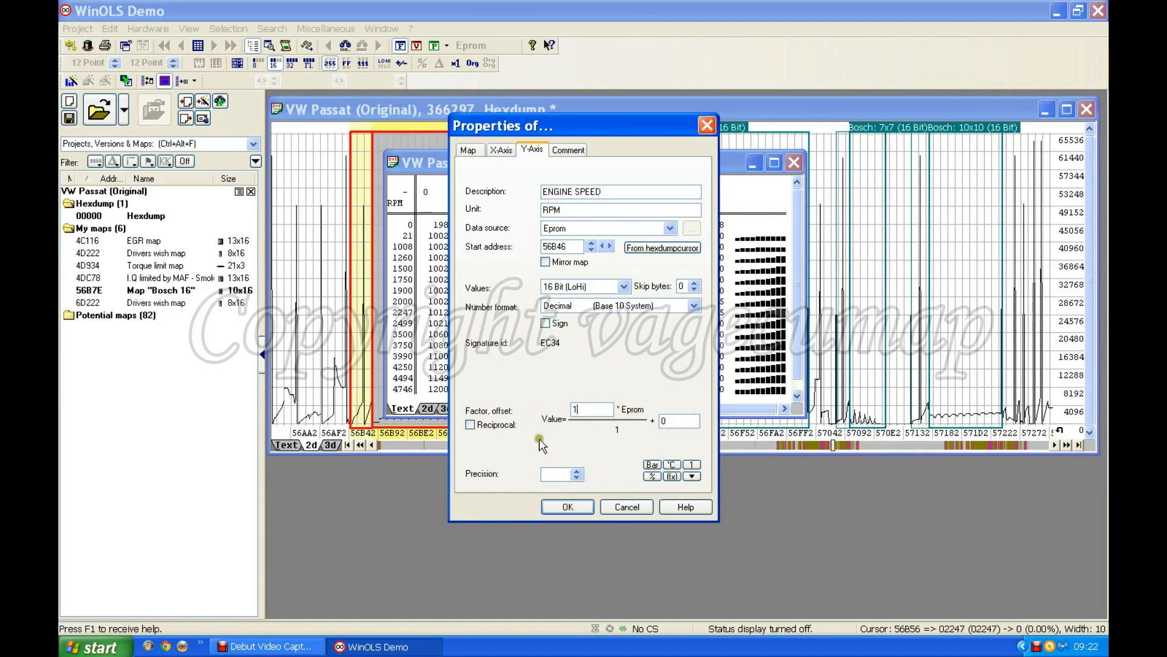
pyautogui.click(566, 506)
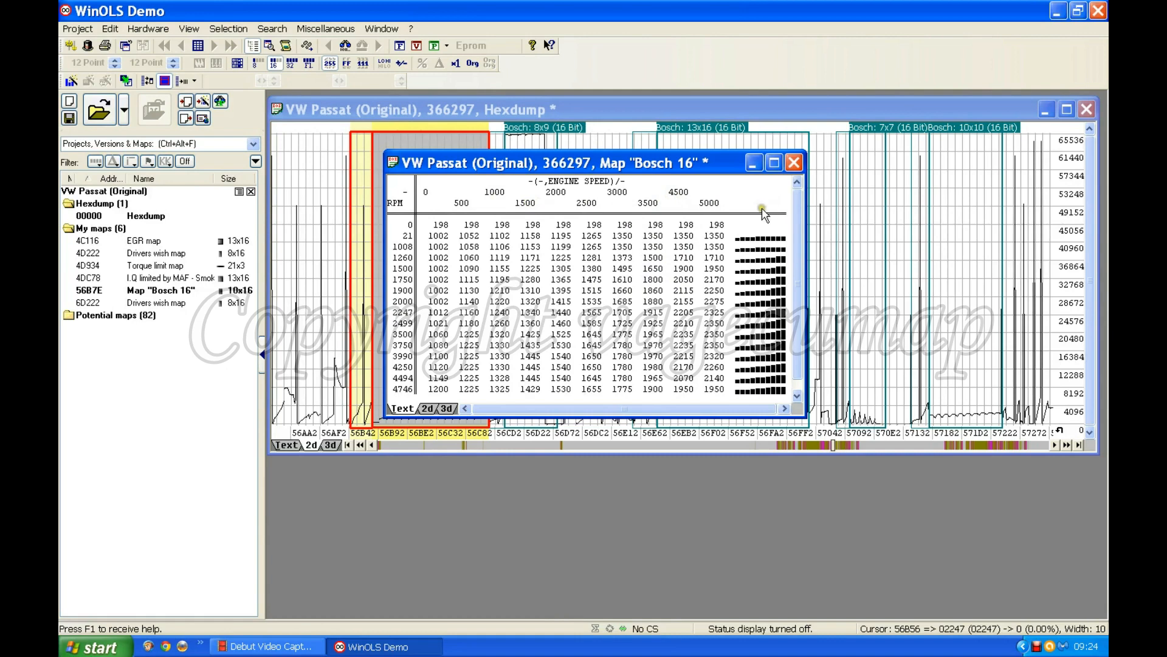
# Step: Configure the map's X-axis with description I.Q, unit mg/stroke, factor 0.01 and one decimal place of precision
pyautogui.doubleClick(610, 198)
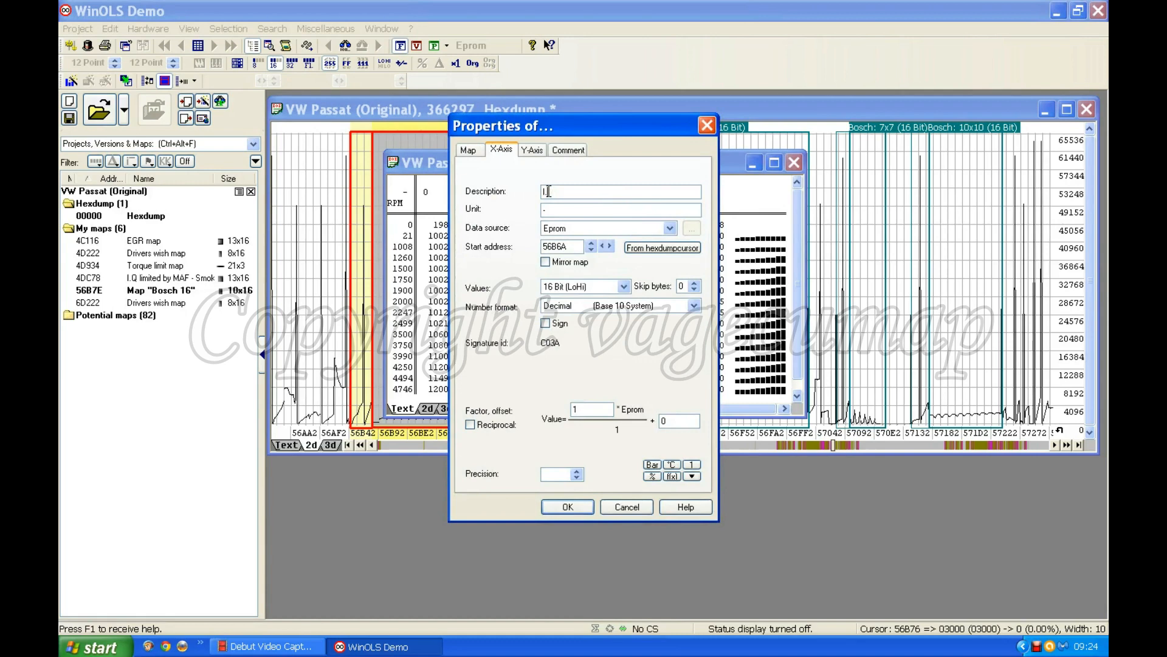
pyautogui.click(524, 210)
pyautogui.write('mg/strok')
pyautogui.click(577, 475)
pyautogui.click(583, 409)
pyautogui.press('BackSpace')
pyautogui.write('0.01')
pyautogui.click(569, 507)
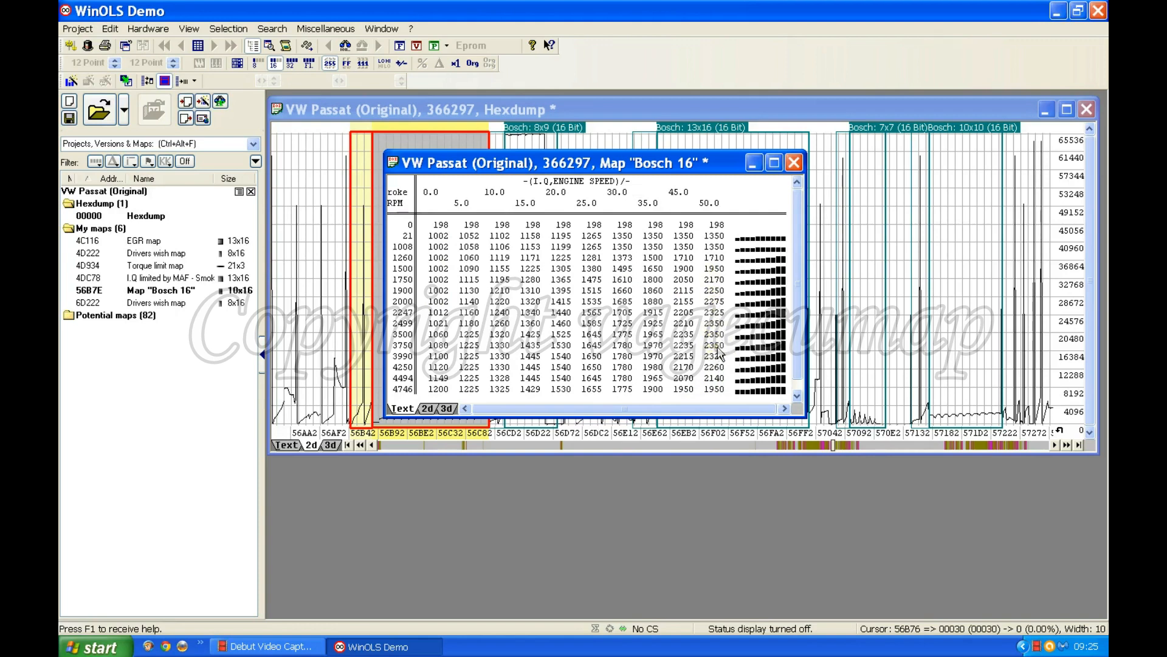
# Step: Name the map "Boost map" and give it the description "Air pressue" and the unit mbars
pyautogui.doubleClick(554, 305)
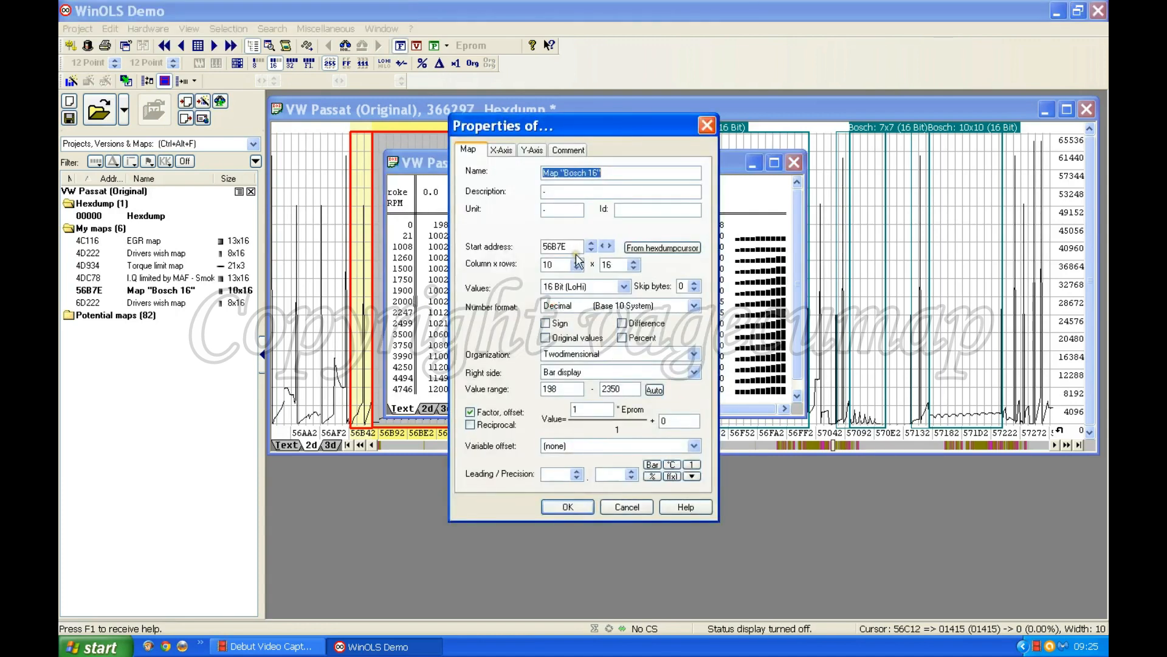
pyautogui.click(542, 209)
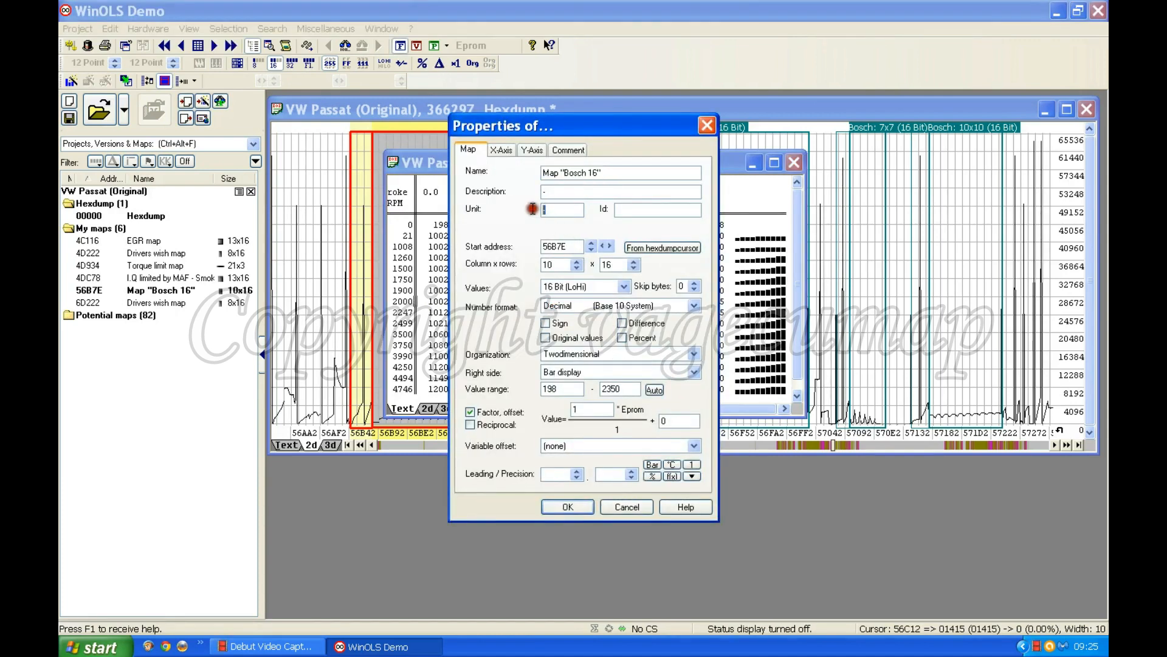
pyautogui.write('mbars')
pyautogui.moveTo(550, 191); pyautogui.dragTo(539, 190)
pyautogui.write('Air pressue')
pyautogui.moveTo(612, 173); pyautogui.dragTo(519, 177)
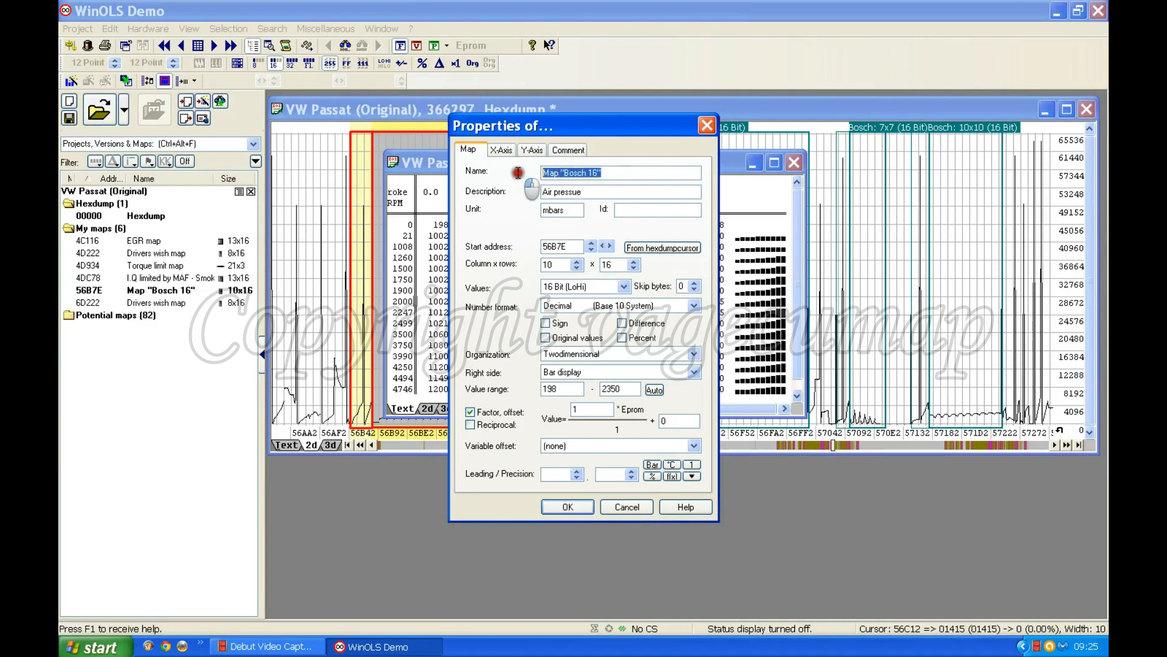
pyautogui.write('Boo')
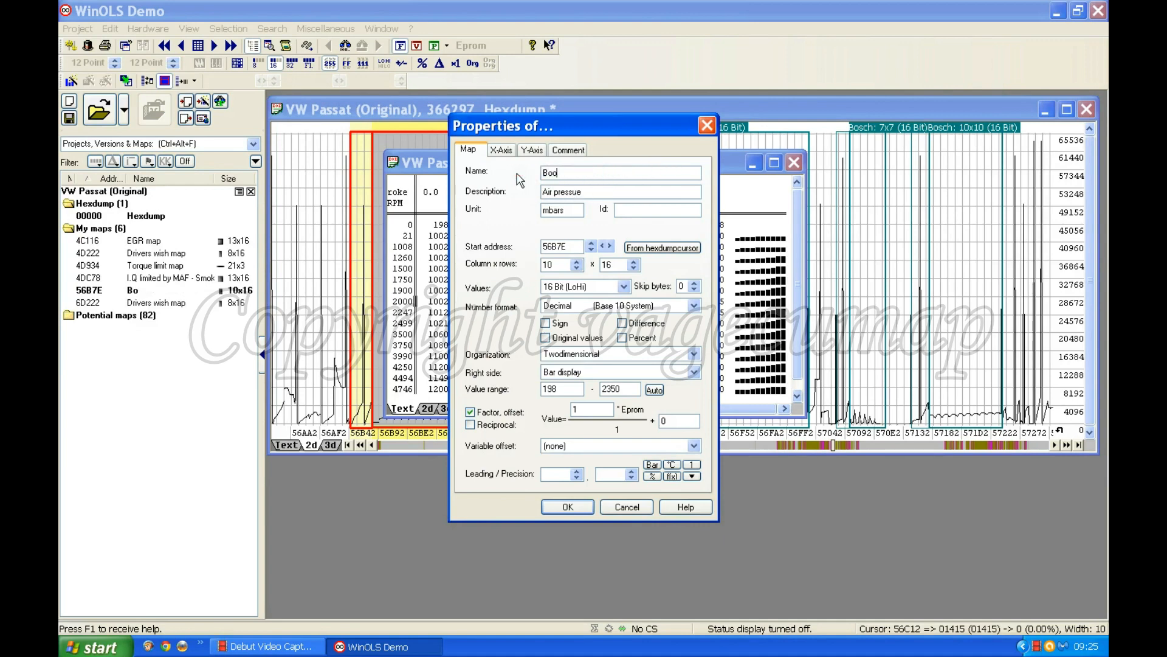
pyautogui.write('st map')
pyautogui.click(578, 507)
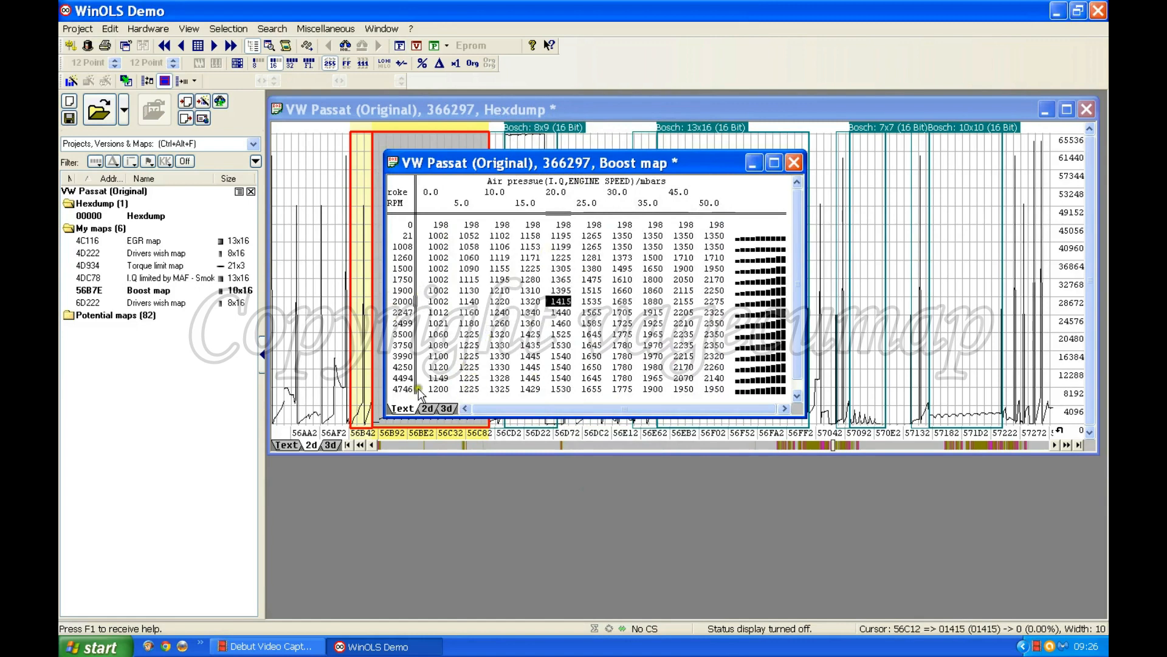
# Step: Examine the Boost map as a 2D graph and a 3D surface, and close its window to return to the hexdump
pyautogui.click(428, 409)
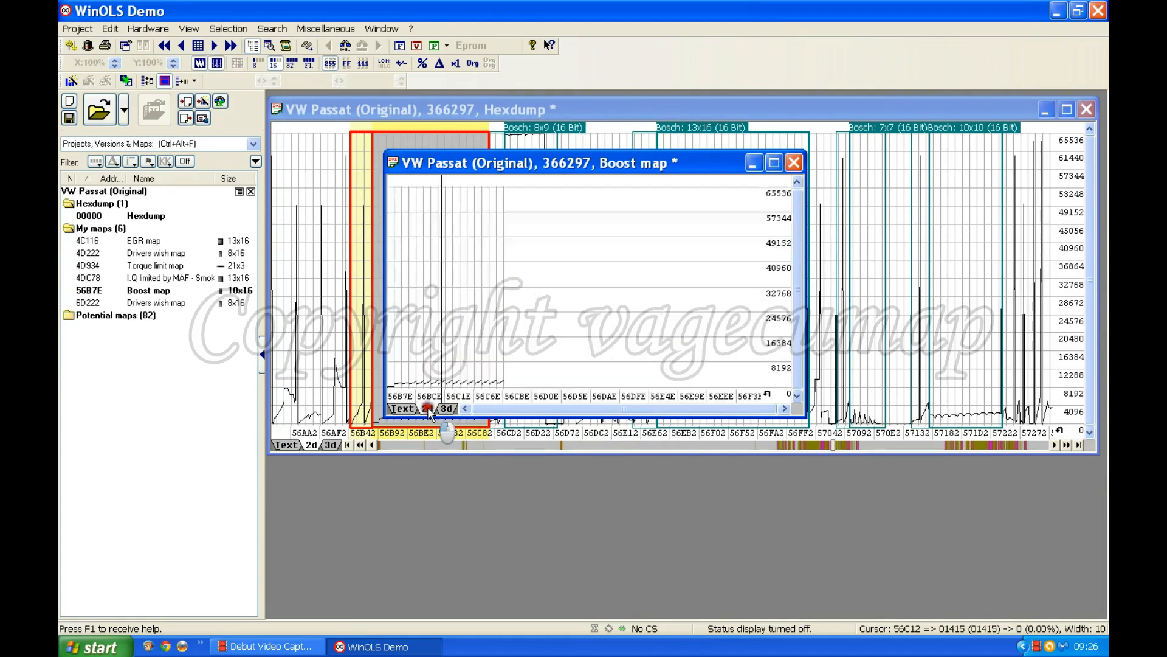
pyautogui.moveTo(507, 159); pyautogui.dragTo(644, 129)
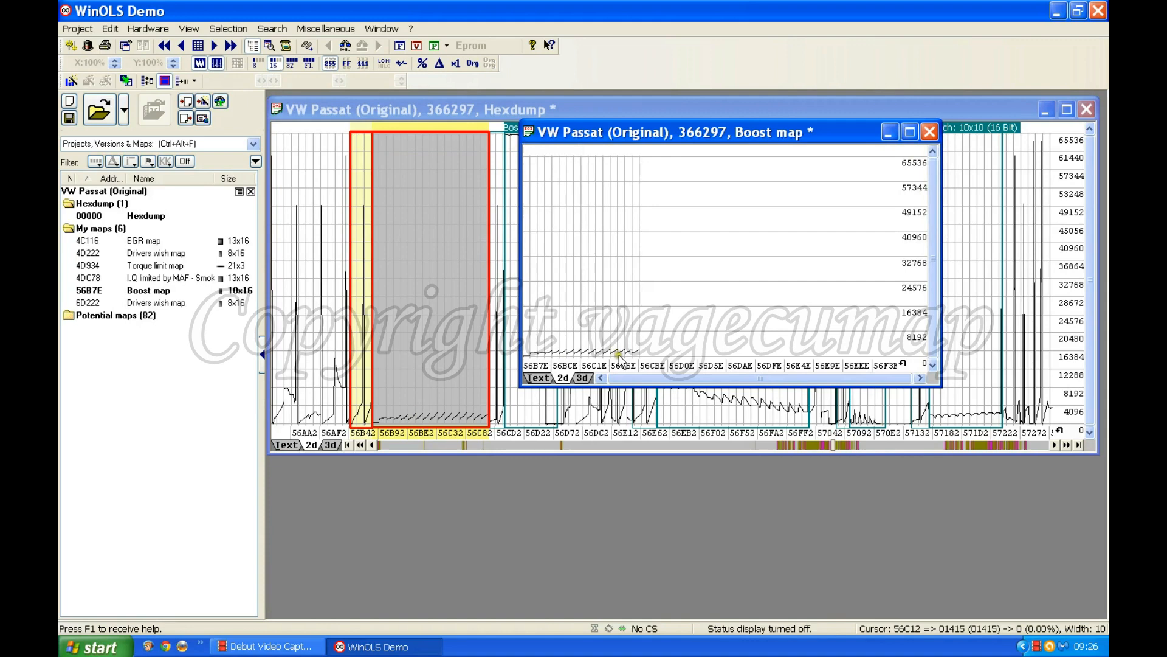
pyautogui.click(583, 379)
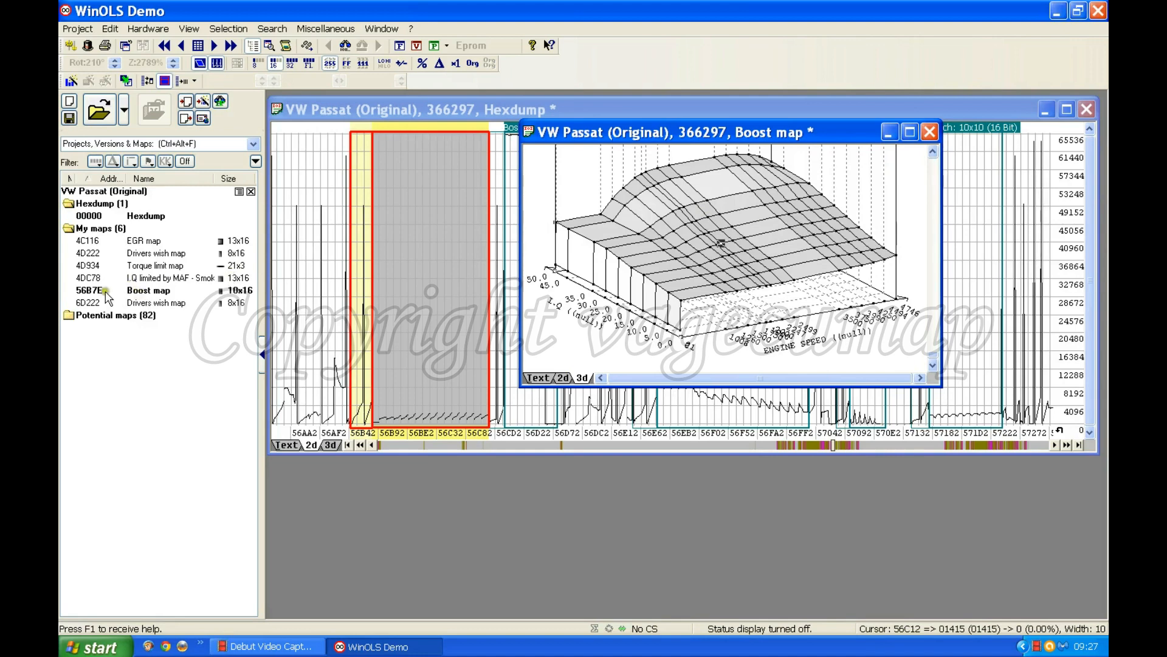
pyautogui.click(929, 132)
pyautogui.click(455, 297)
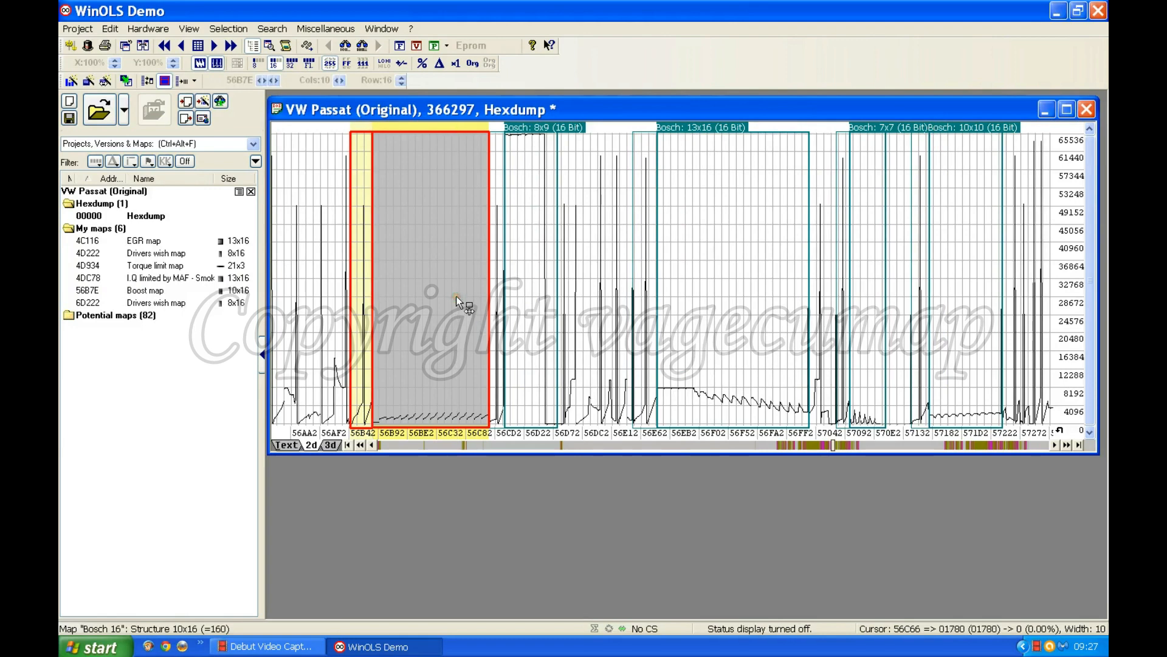